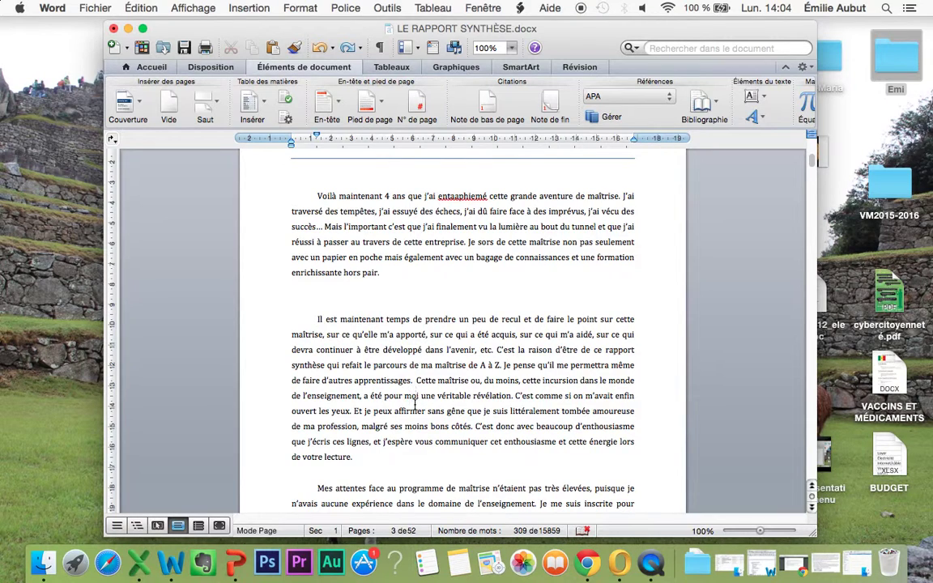
Open the citation manager from the document elements and start a new source of type Site Web
left_click_drag(463, 31, 416, 33)
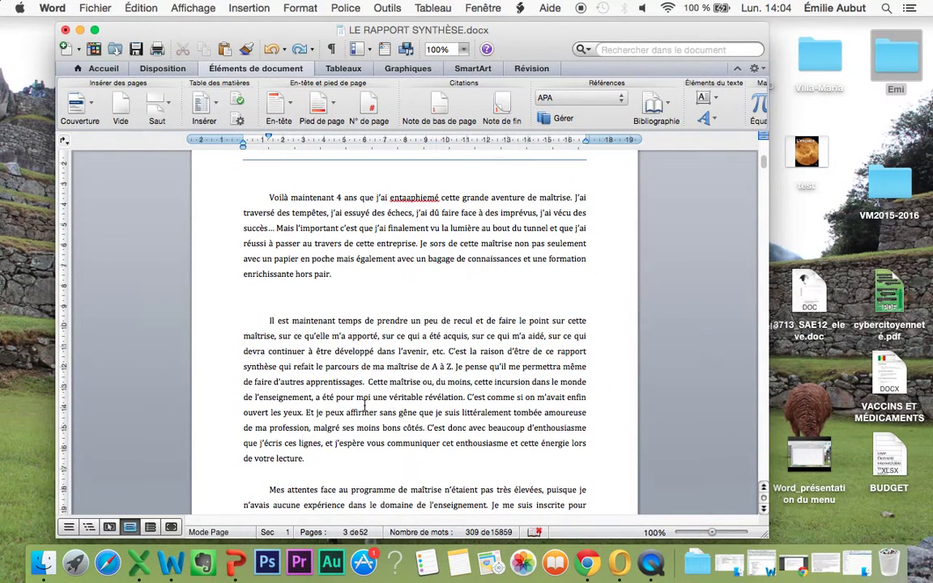
left_click(268, 71)
left_click(268, 71)
left_click(565, 119)
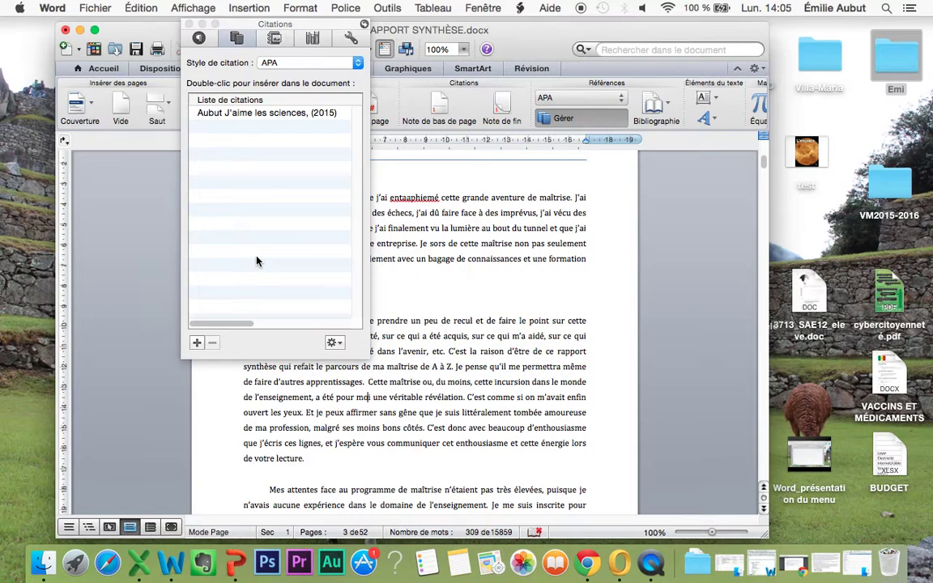
left_click(199, 343)
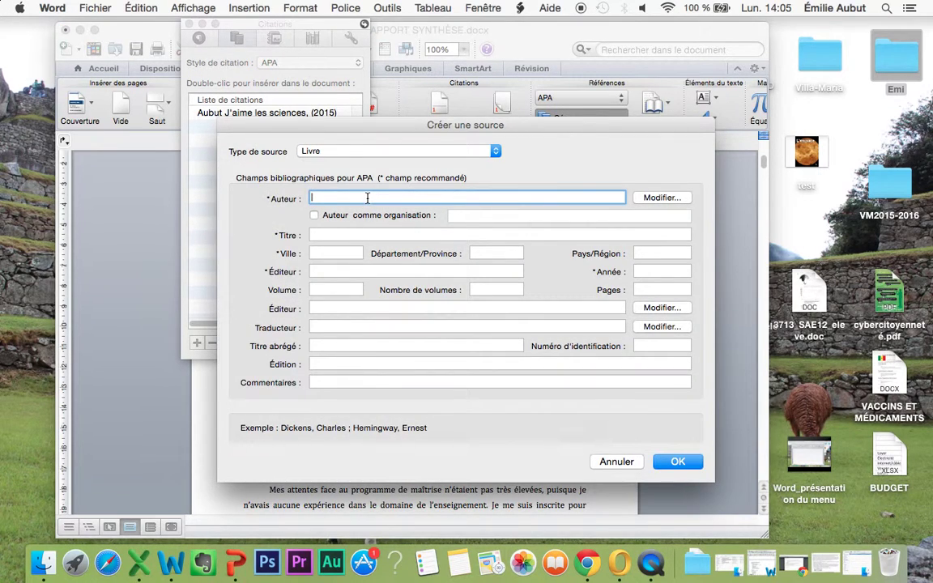
left_click(394, 152)
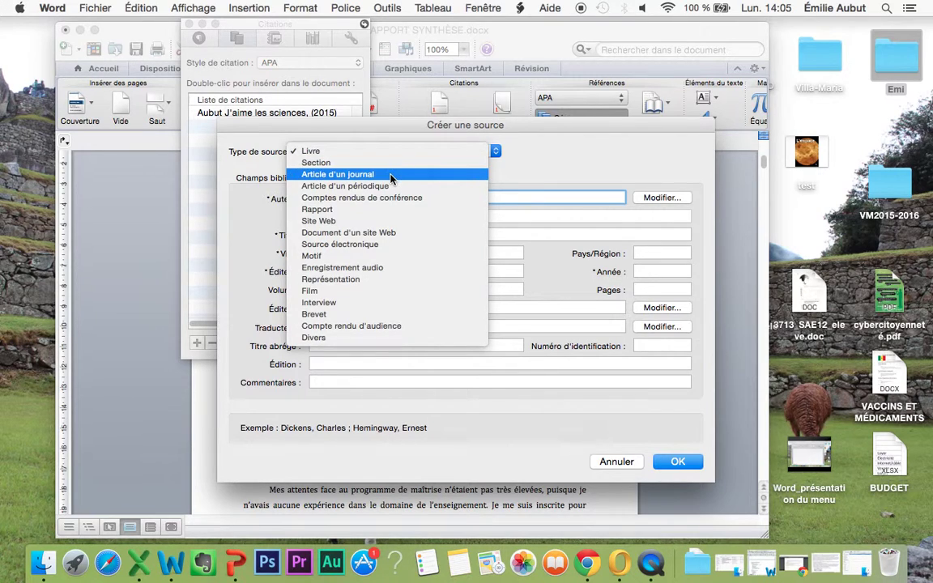
left_click(376, 225)
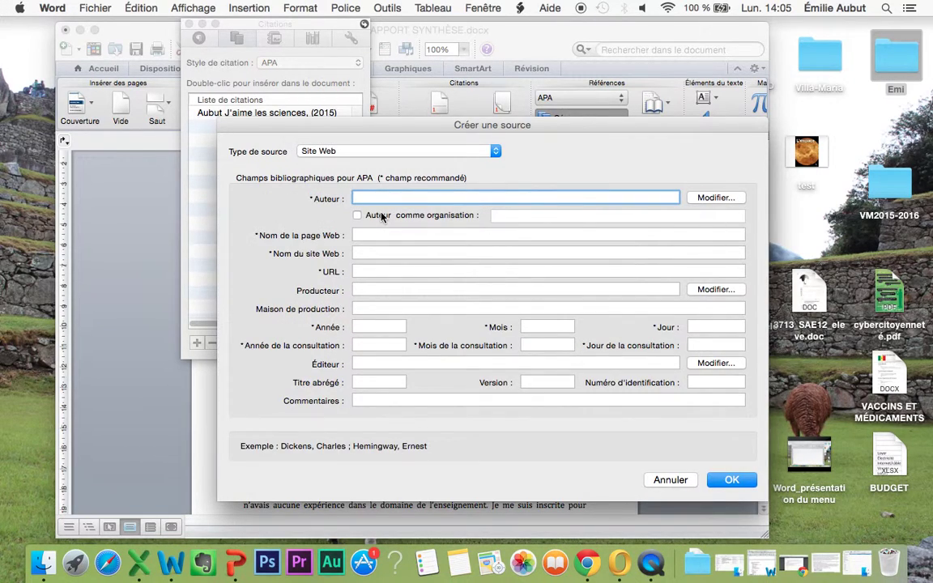
Enter the author's name and set the web page name to "J'aime les lions" for the new source
type("Mm")
type("e cl")
key("BackSpace")
key("BackSpace")
type("Aubut")
left_click(363, 235)
type("J'aime")
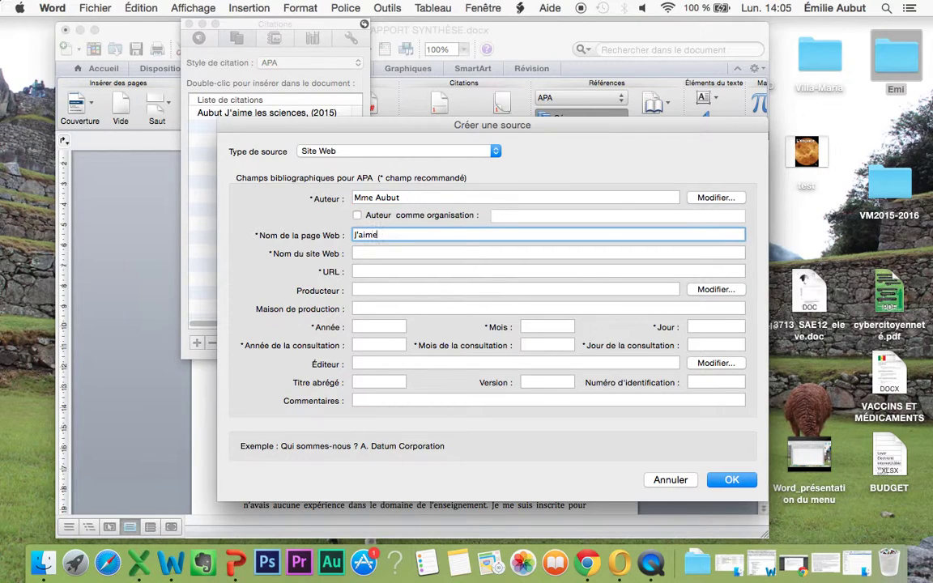
type(" les lions")
key("Tab")
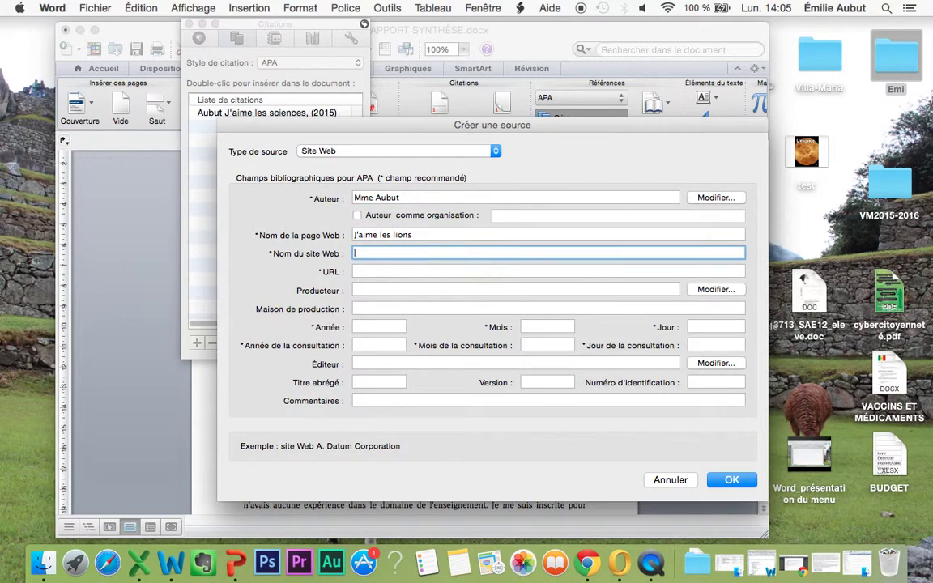
type("Animaux et compagnie")
key("Tab")
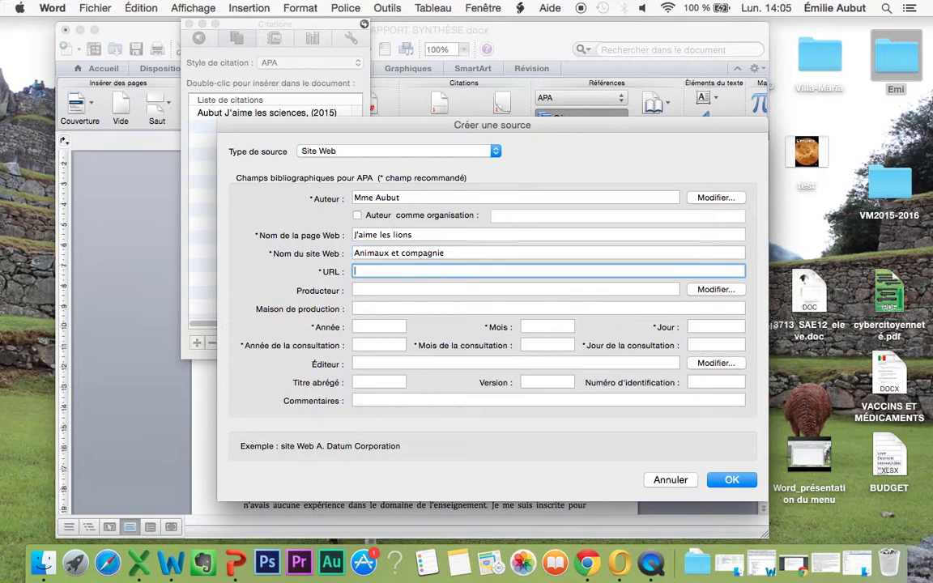
type("ww")
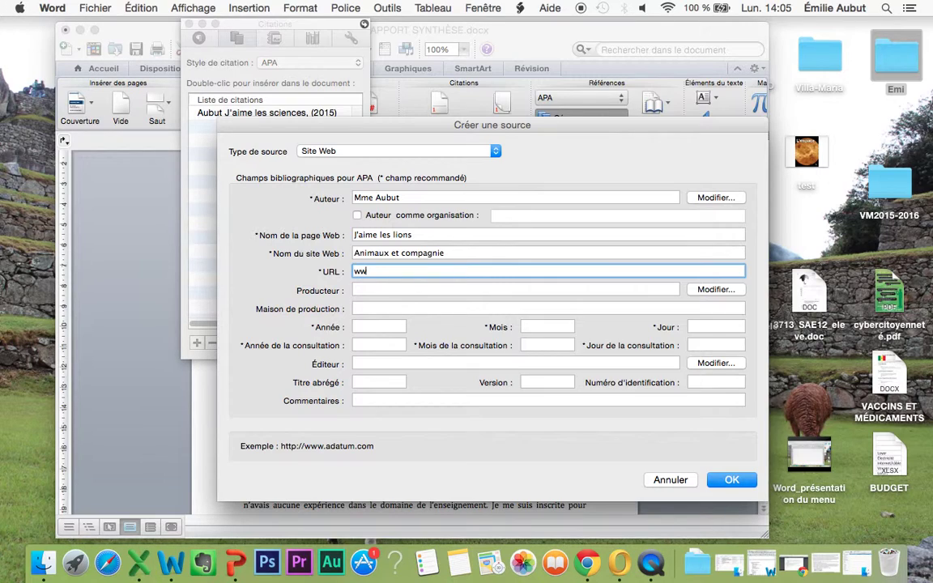
type("w.google.com")
Set the source's publication date to year 2015, month août, day 11
left_click(371, 326)
type("2015")
key("Tab")
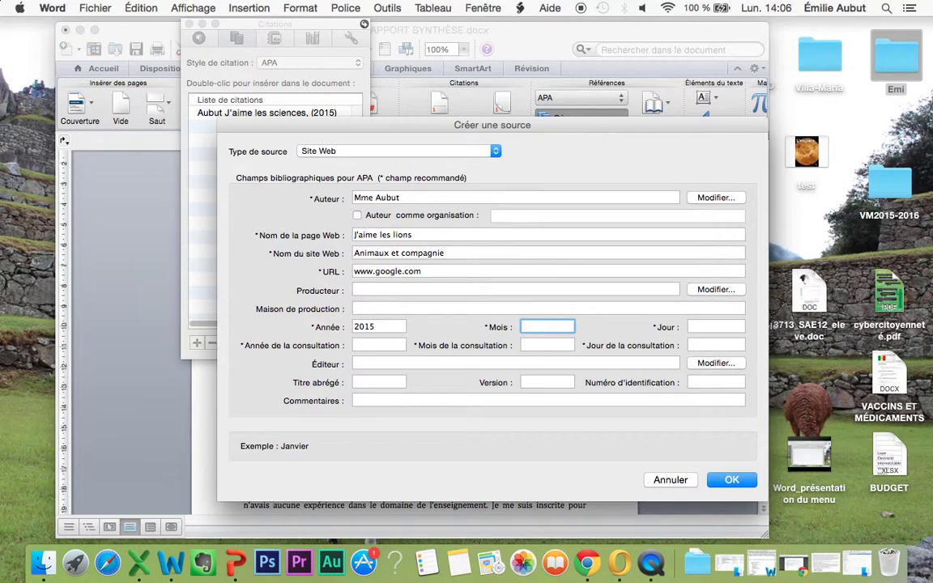
type("août")
key("Tab")
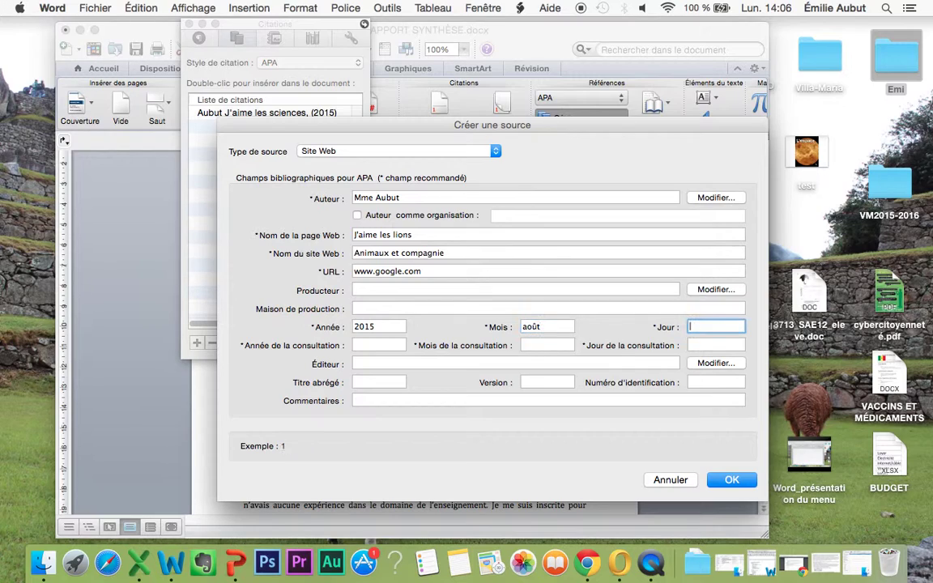
type("11")
Set the consultation date to 2015, septembre, 7 and save the new source
left_click(363, 345)
type("2015")
key("Tab")
type("septembre")
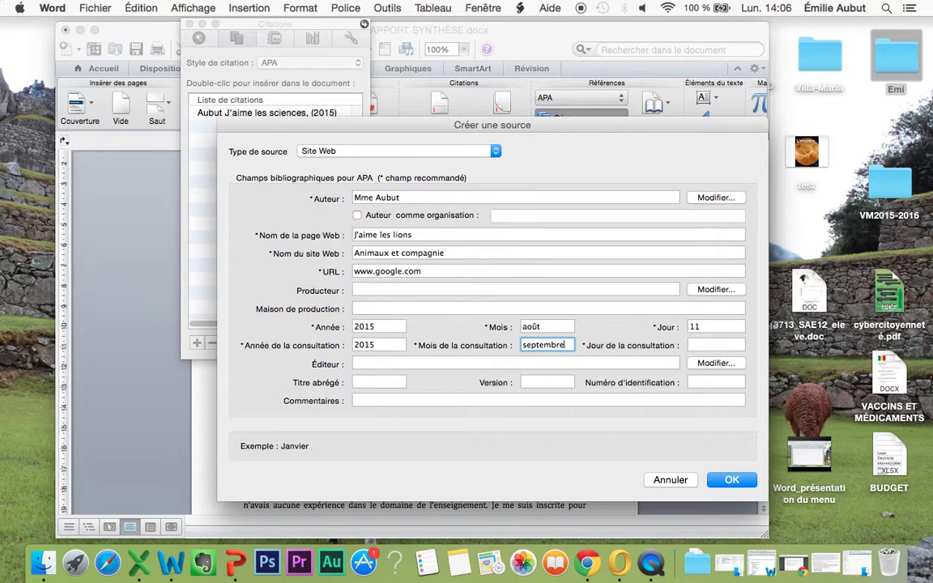
key("Tab")
type("7")
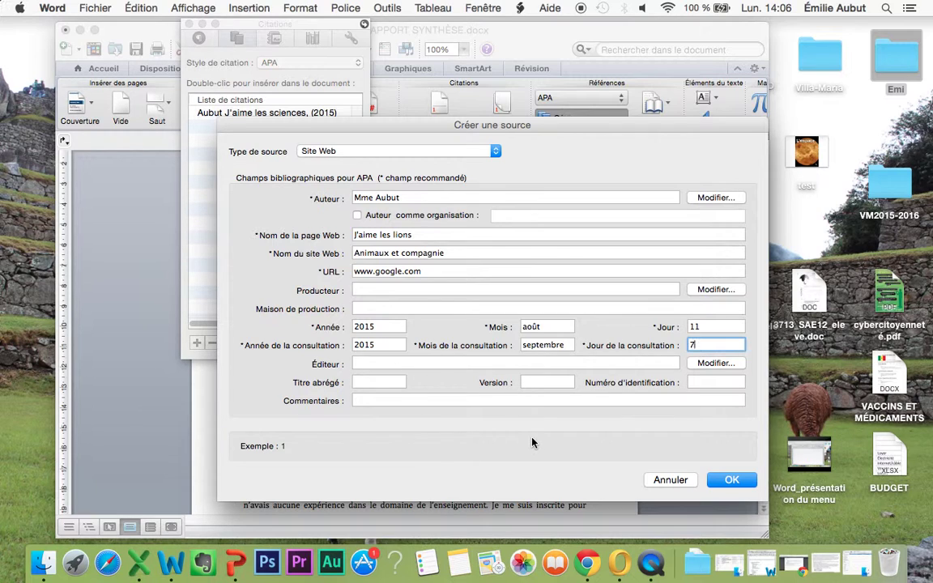
left_click(717, 486)
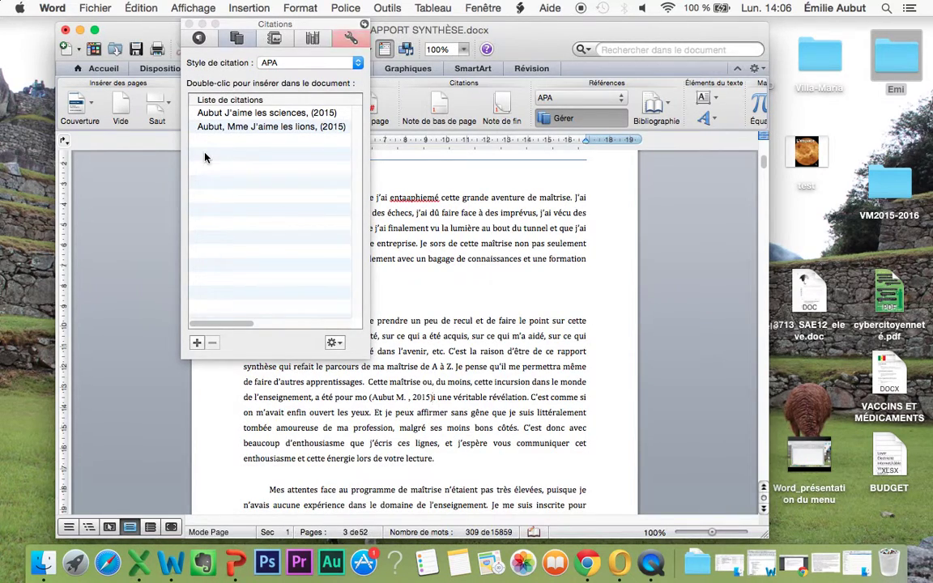
Close the citation manager and place the cursor after "ce genre de formation." at the end of page 3
left_click(272, 128)
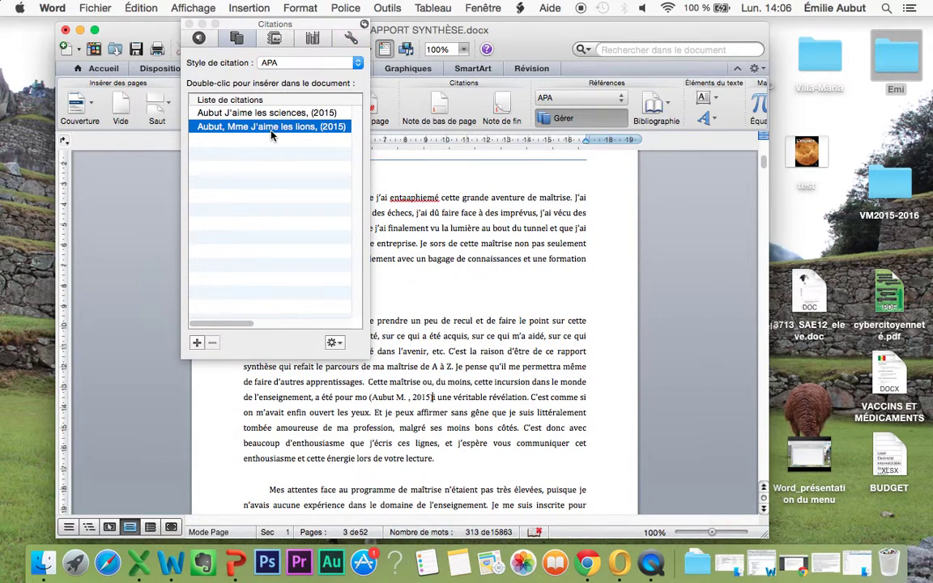
left_click(188, 25)
scroll(349, 378, "down", 2)
scroll(349, 377, "down", 10)
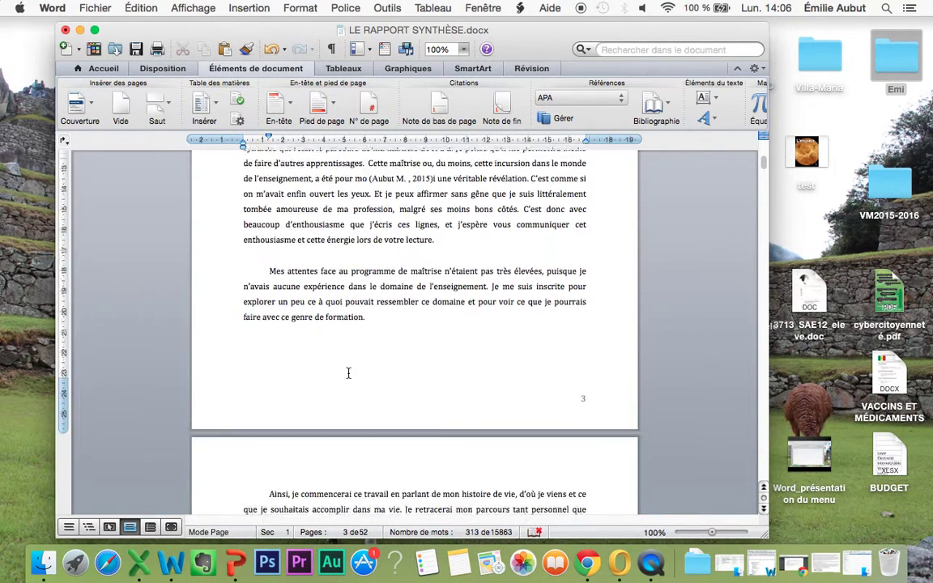
scroll(350, 373, "up", 4)
left_click(369, 256)
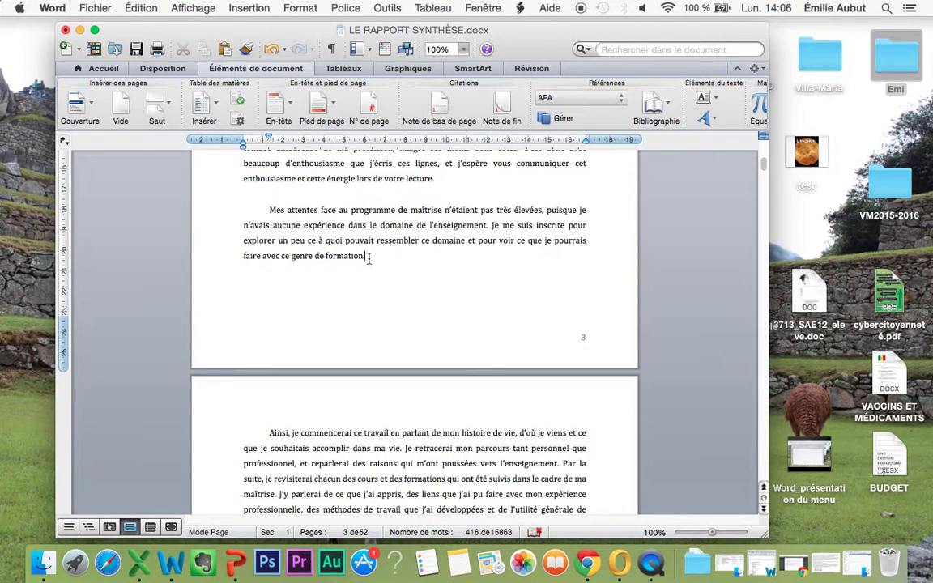
left_click(560, 119)
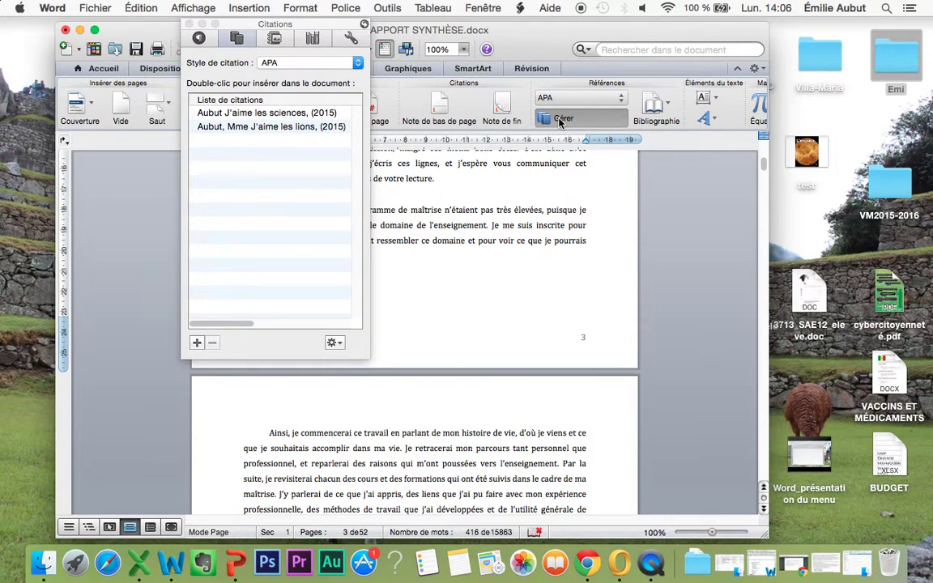
left_click(293, 125)
left_click(188, 25)
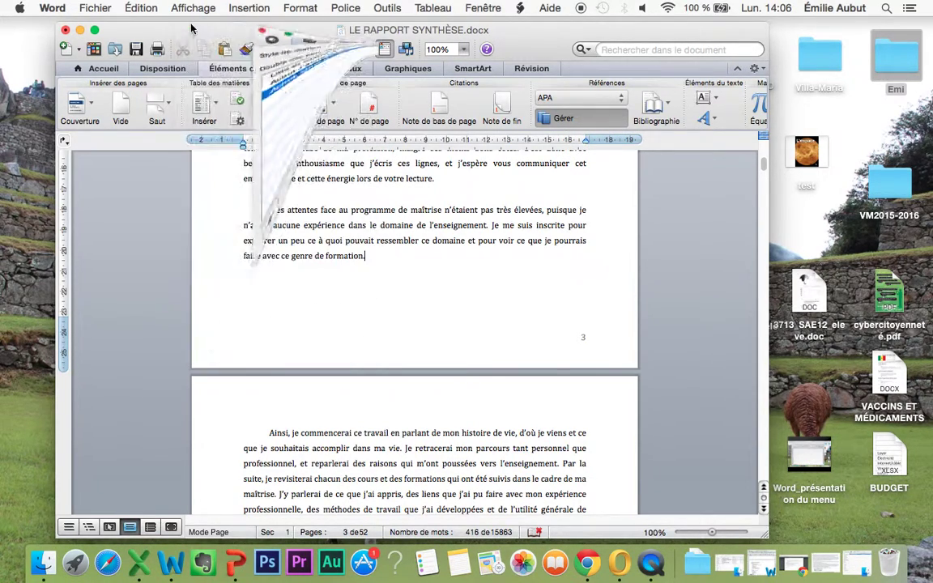
Reopen the citation manager clear of the text and insert the "J'aime les lions" citation at the cursor
left_click(551, 119)
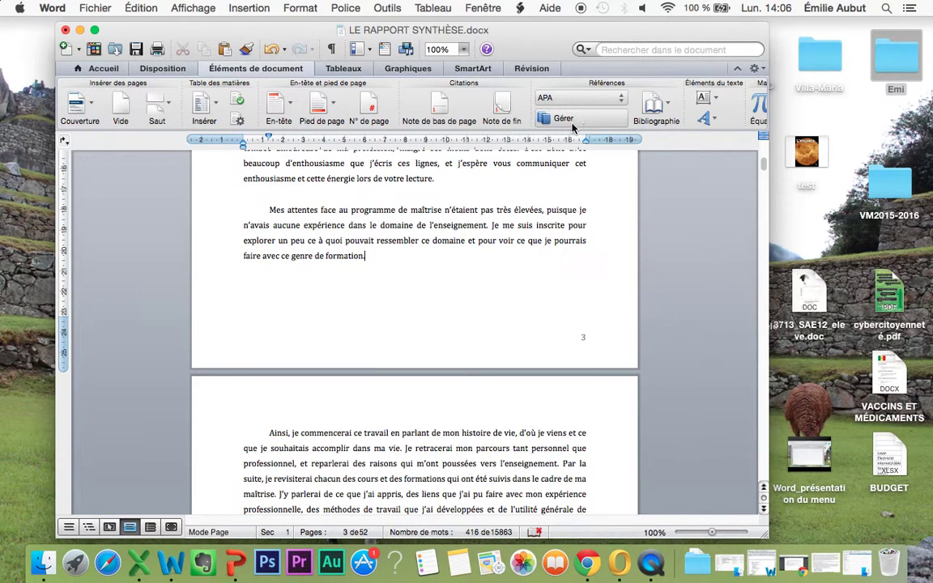
left_click_drag(317, 28, 695, 107)
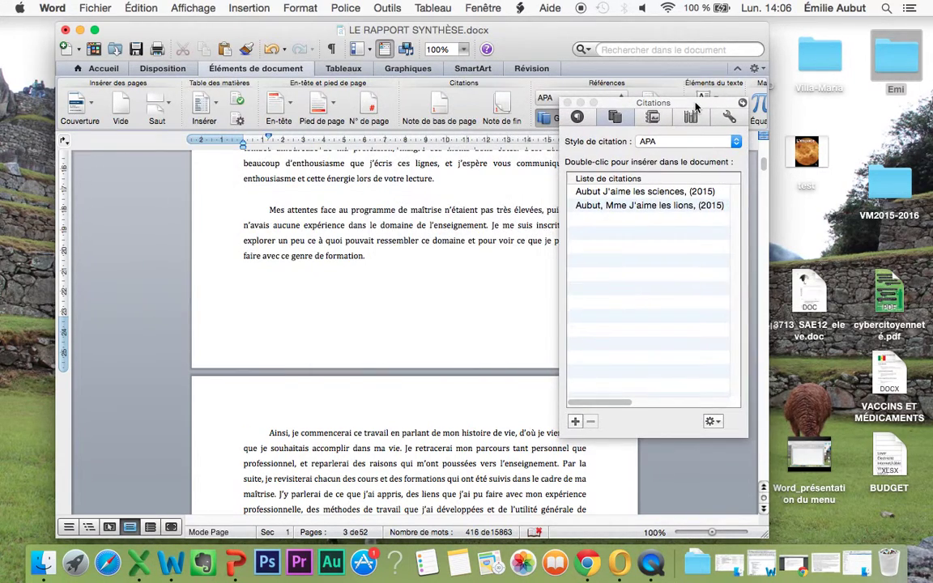
left_click(599, 207)
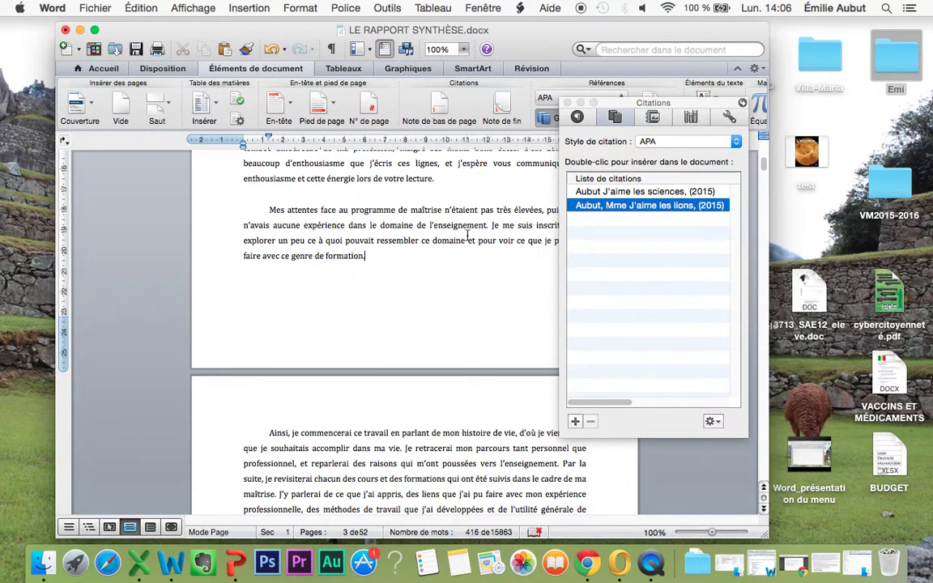
double_click(639, 206)
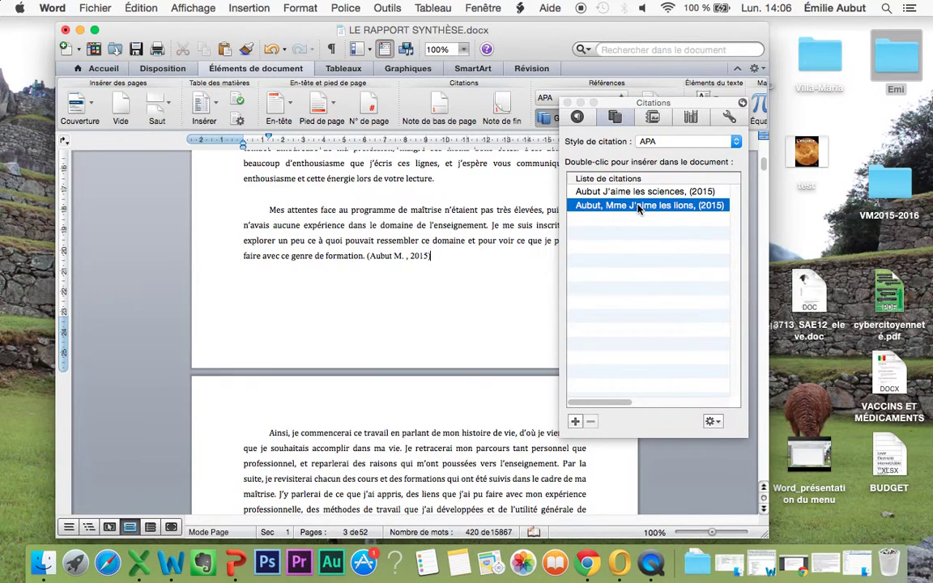
Remove the extra space before the comma in the inserted citation and close the citation manager
left_click(410, 256)
key("BackSpace")
key("BackSpace")
type(",")
left_click(568, 103)
Start a new page after the final paragraph at the end of the document
scroll(466, 276, "down", 10)
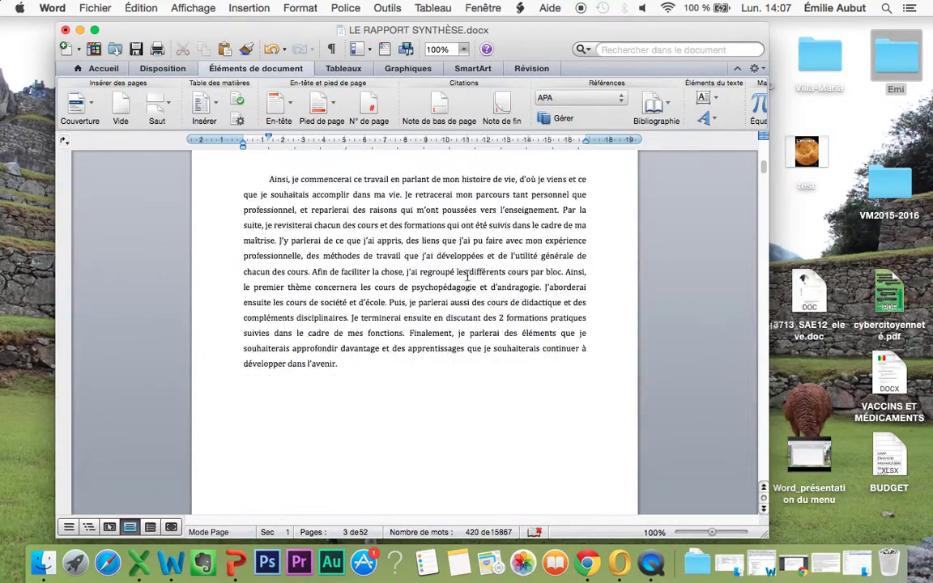
scroll(467, 276, "down", 8)
scroll(466, 275, "up", 20)
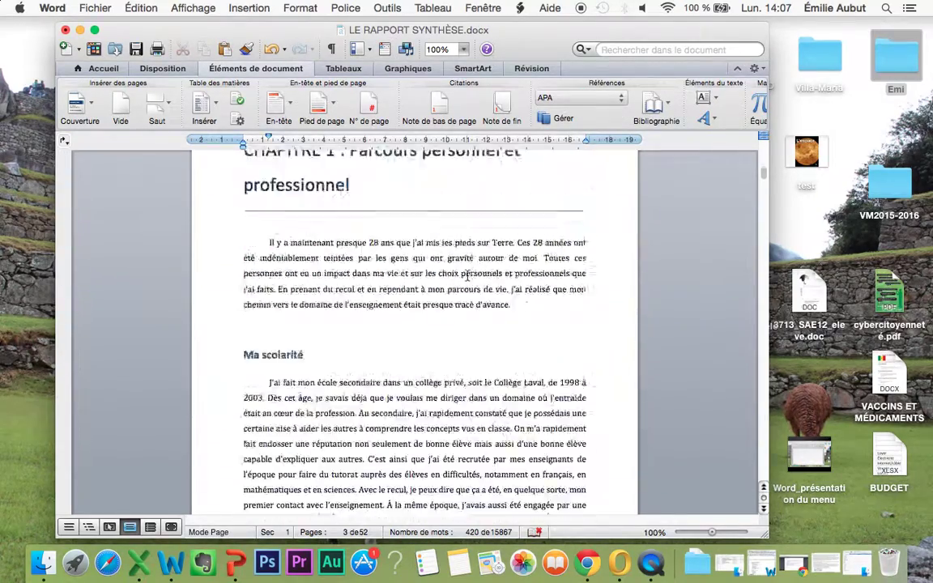
scroll(467, 276, "up", 10)
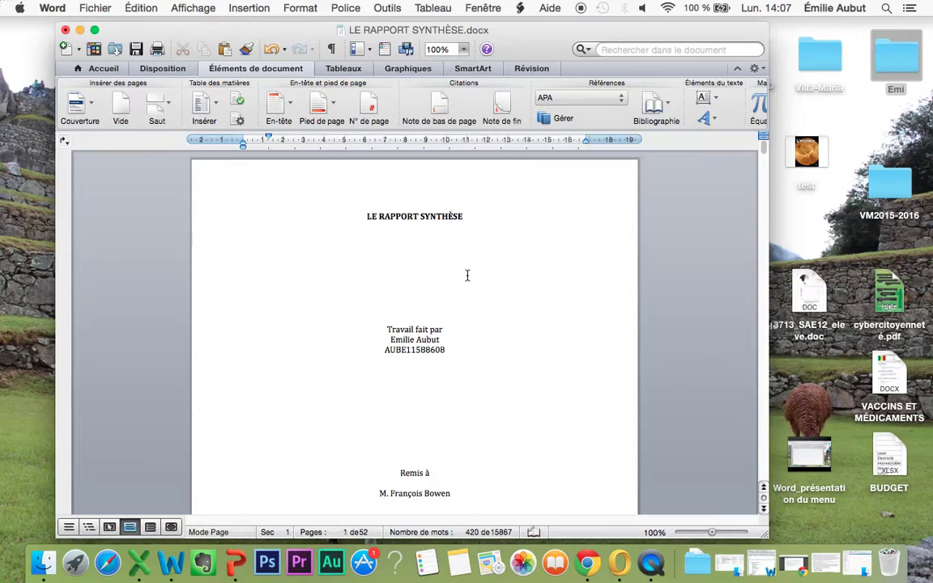
scroll(541, 316, "down", 20)
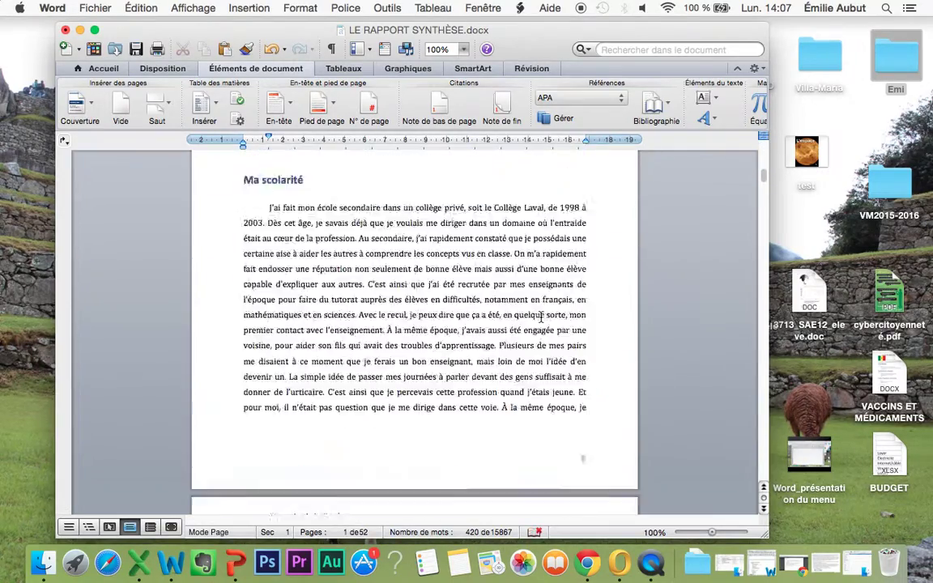
scroll(541, 317, "down", 20)
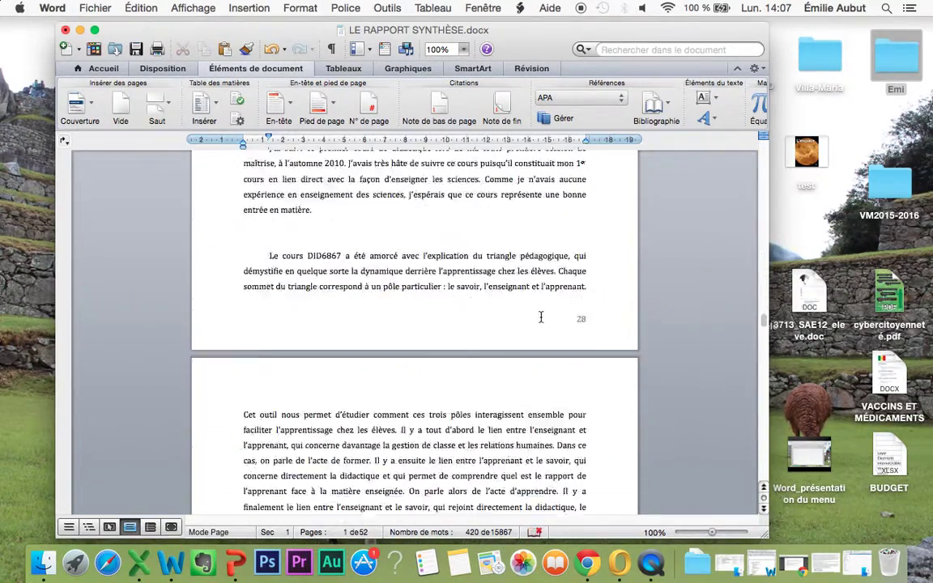
scroll(541, 317, "down", 20)
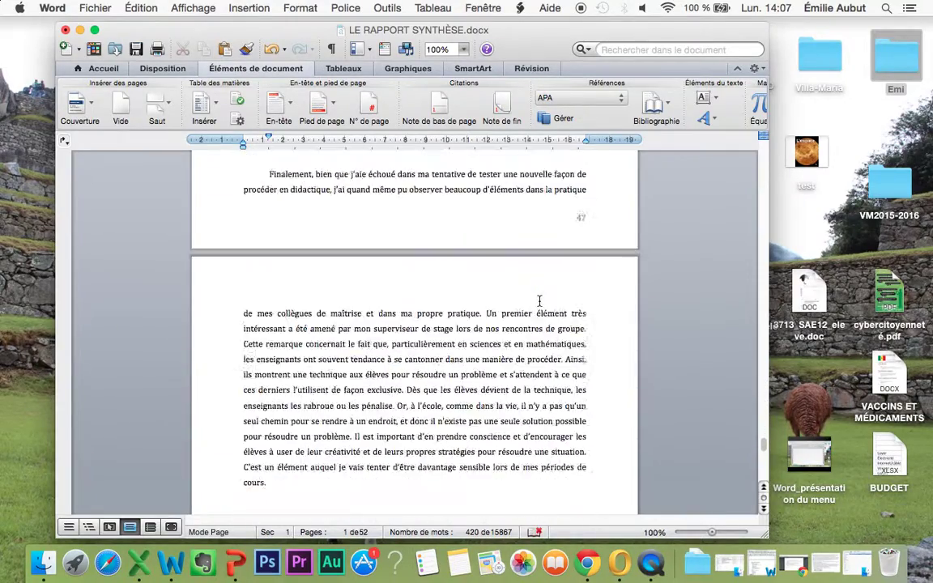
left_click(429, 436)
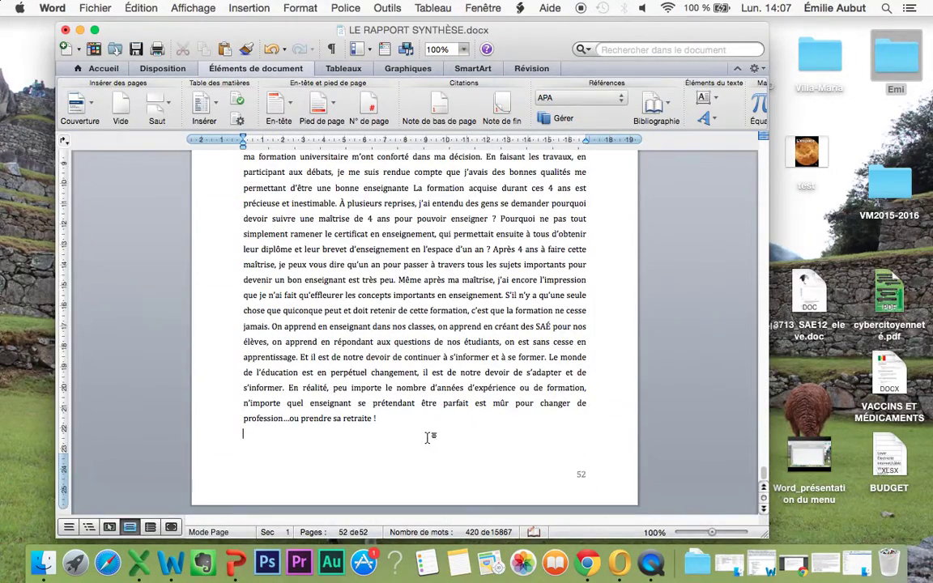
key("super+Return")
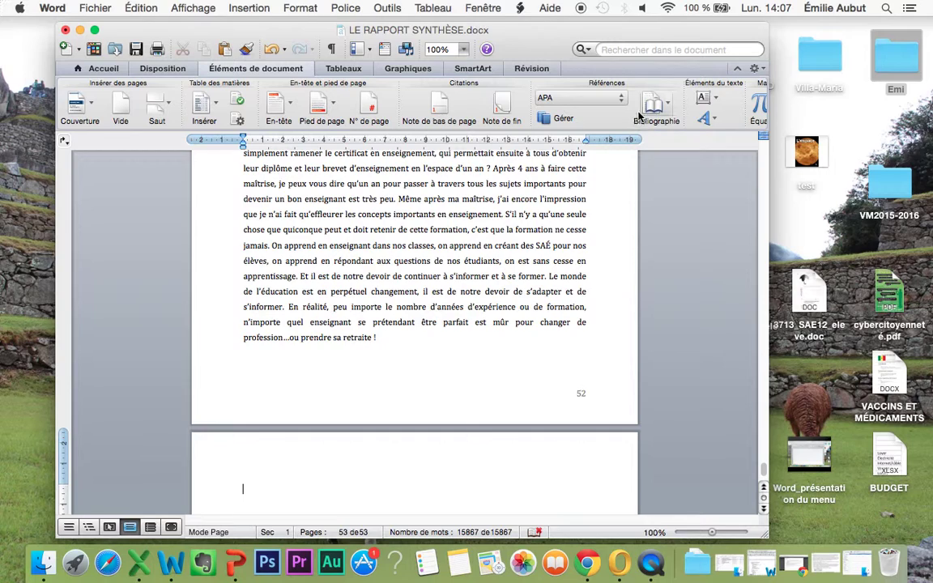
Insert the predefined Bibliographie on the new last page
left_click(667, 115)
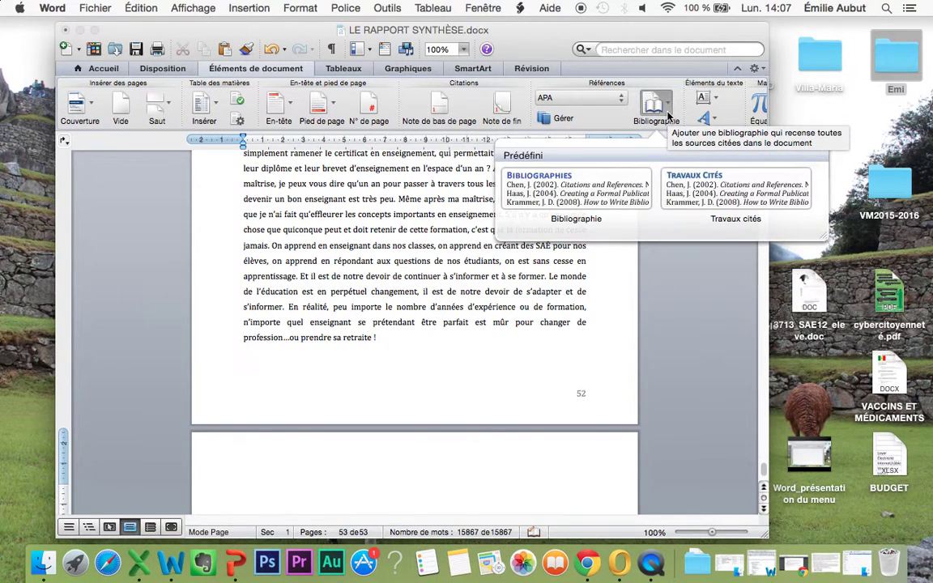
left_click(567, 197)
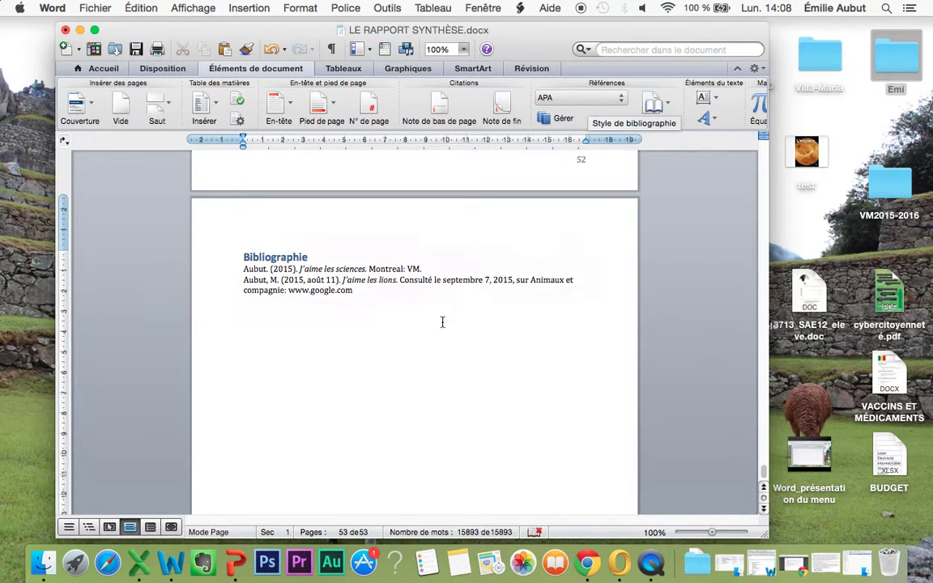
scroll(448, 313, "up", 10)
scroll(436, 331, "up", 10)
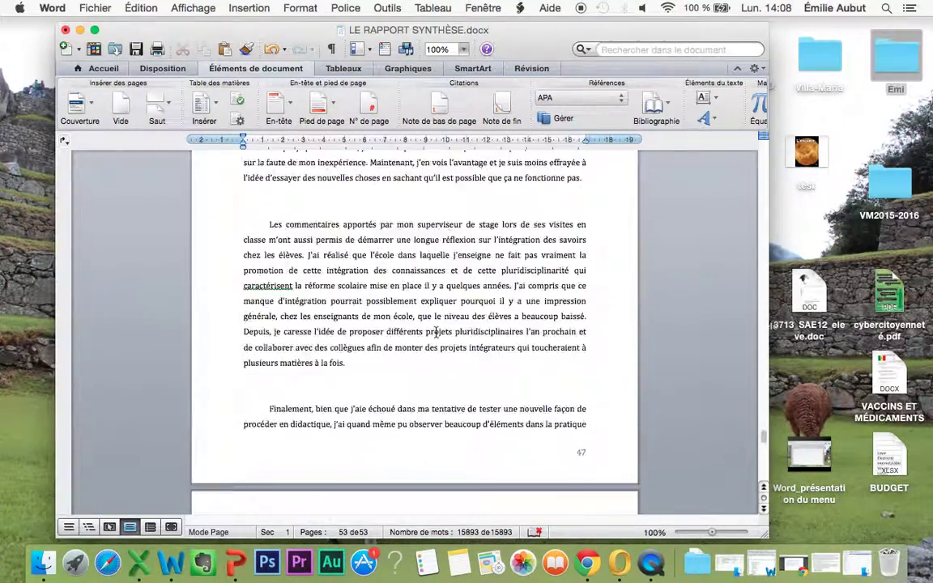